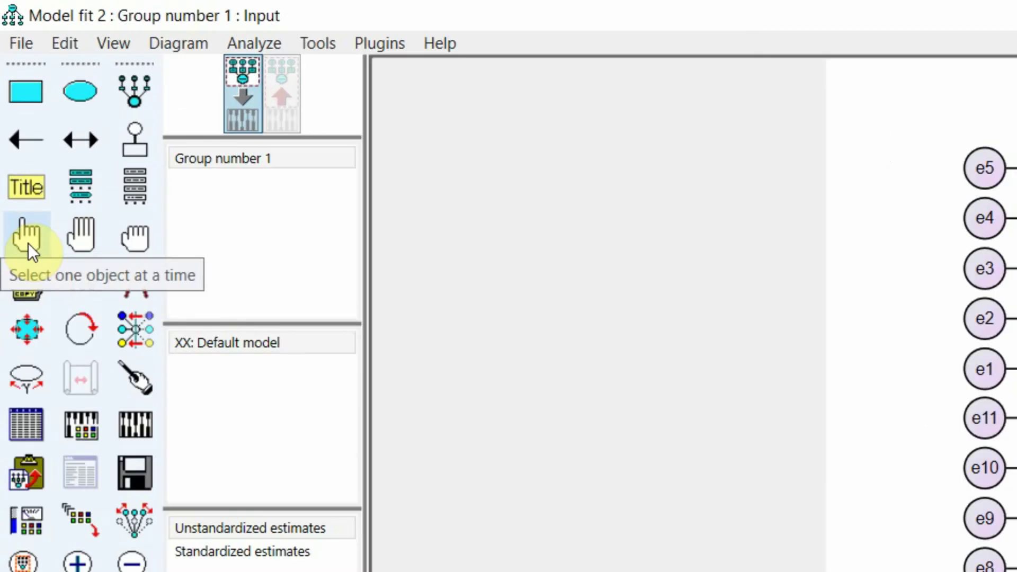
- Select the latent variables AUT, BE and LS and draw covariances between all of them with the plugin
click(28, 243)
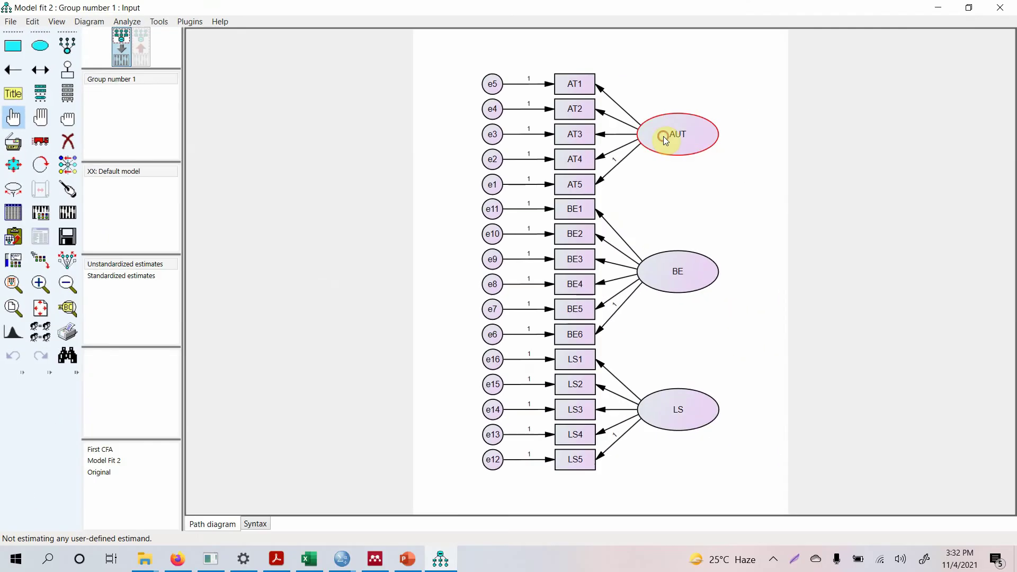
click(755, 155)
click(689, 419)
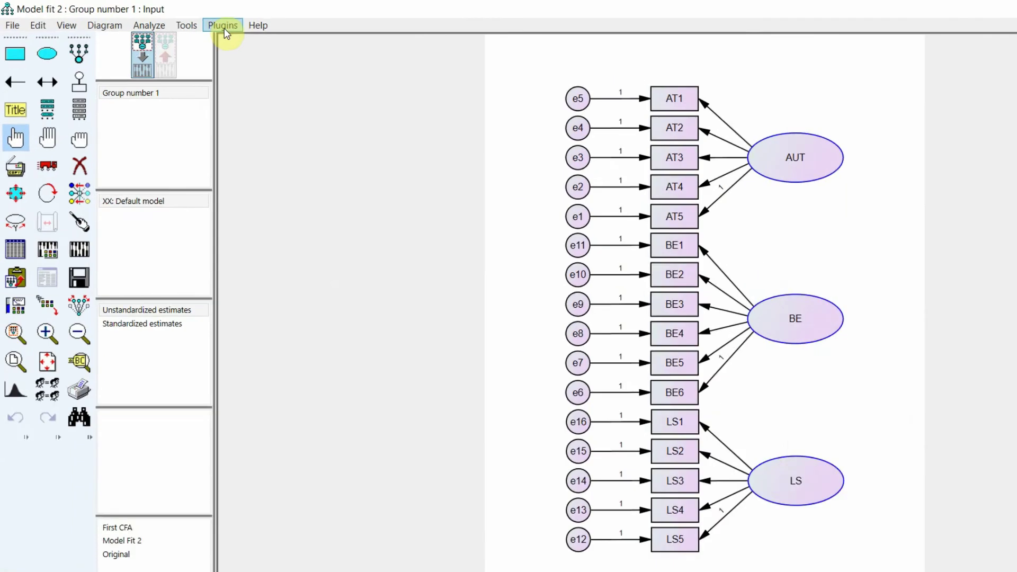
click(191, 22)
click(270, 92)
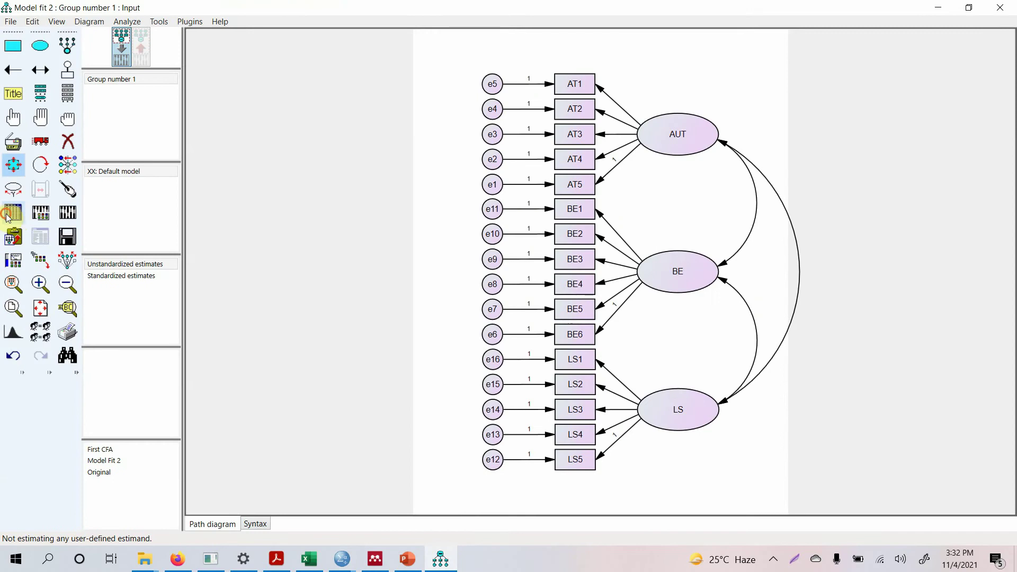
- Check the data file assigned to Group number 1 and the output options in the analysis properties
click(11, 215)
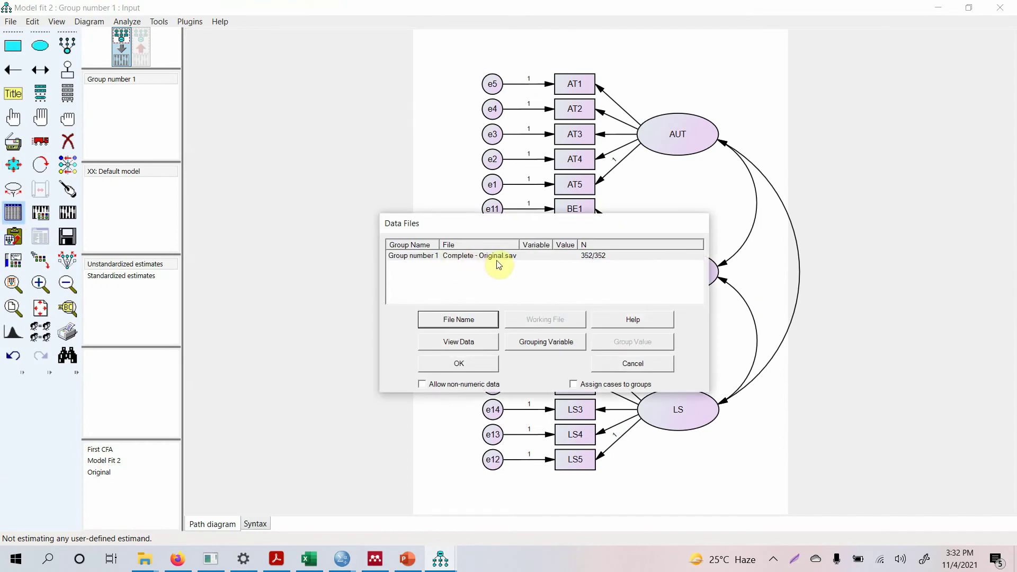
click(459, 365)
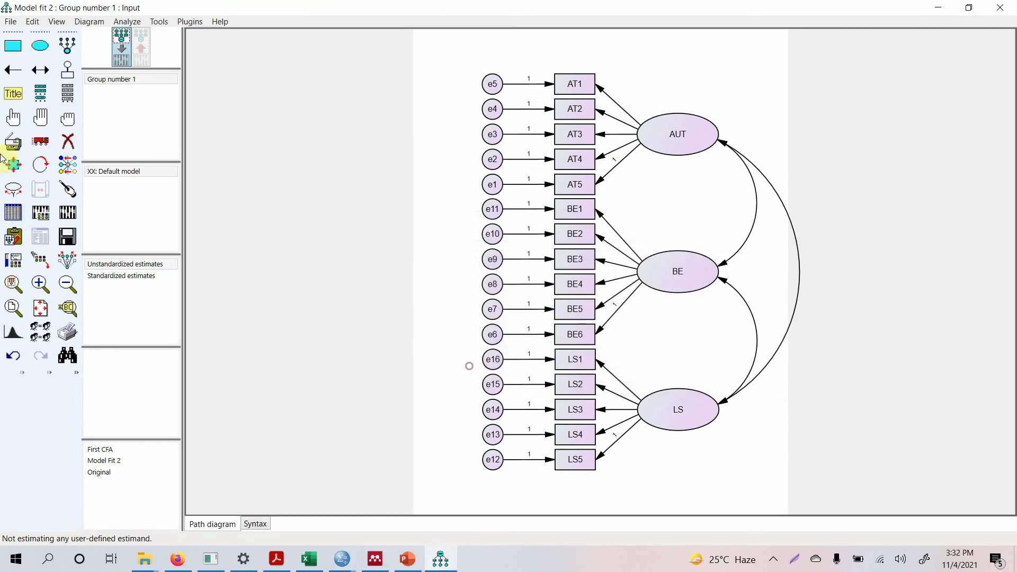
click(40, 214)
click(469, 123)
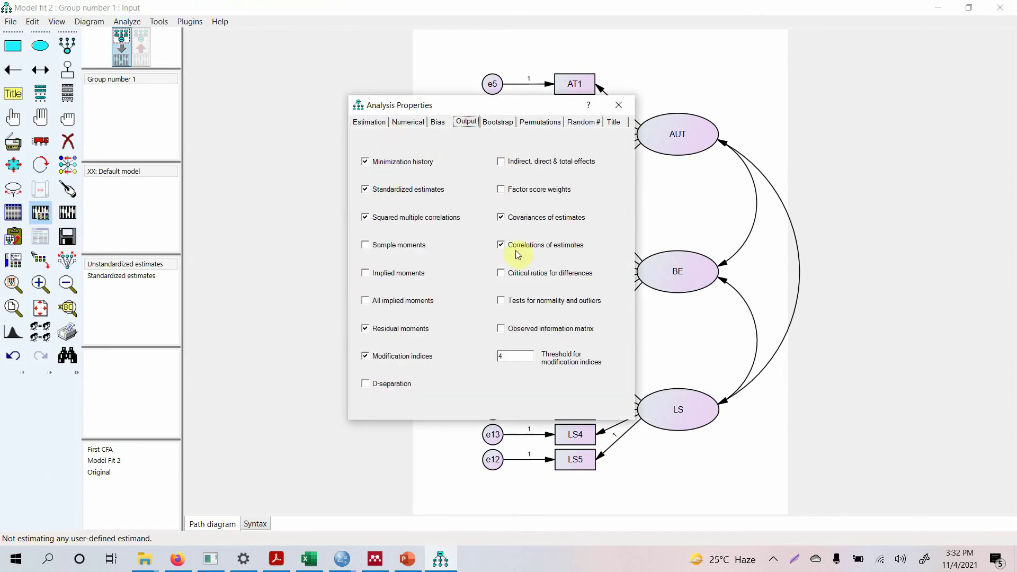
click(618, 105)
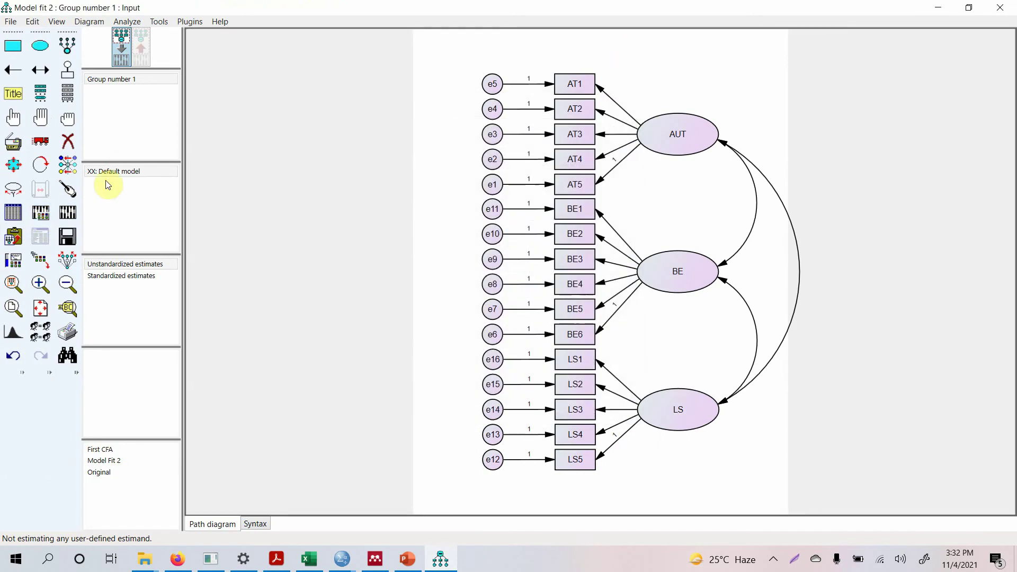
- Calculate the estimates and display the standardized estimates on the output path diagram
click(68, 212)
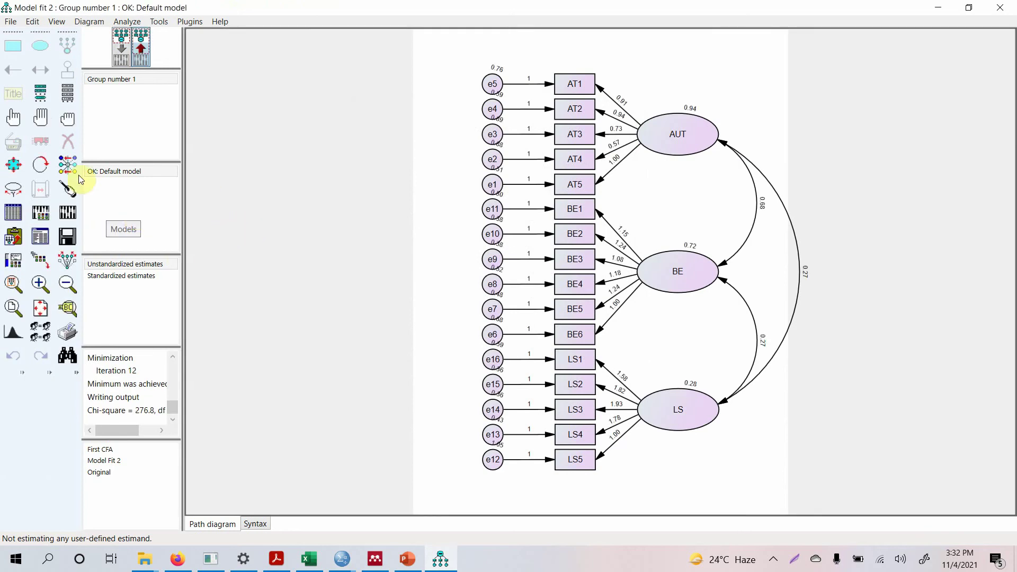
click(118, 46)
click(118, 45)
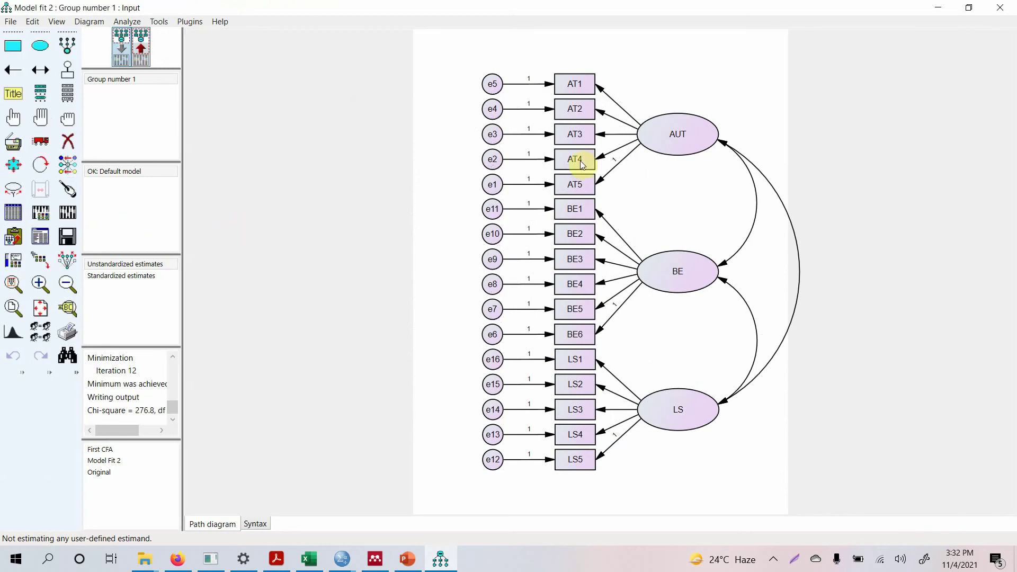
click(144, 50)
click(123, 277)
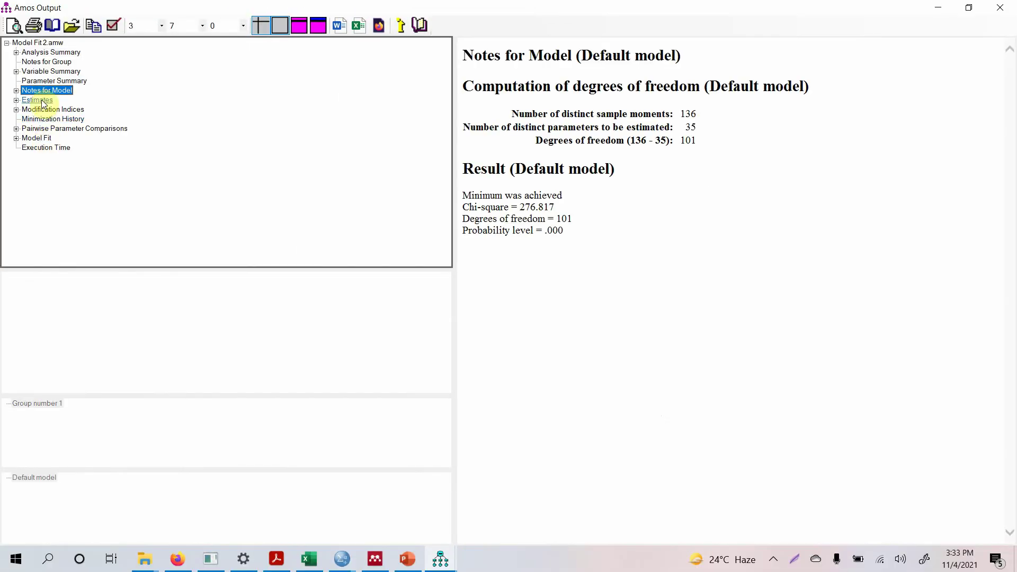
- Examine the model fit summary, including GFI, CFI and RMSEA, and the covariance modification indices in the text output
click(36, 138)
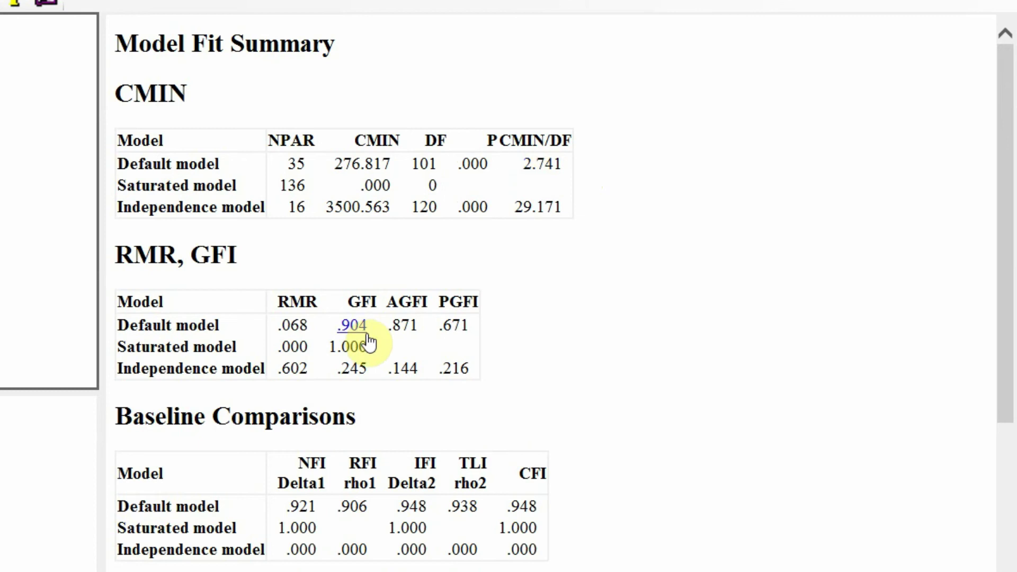
scroll(631, 526, down, 10)
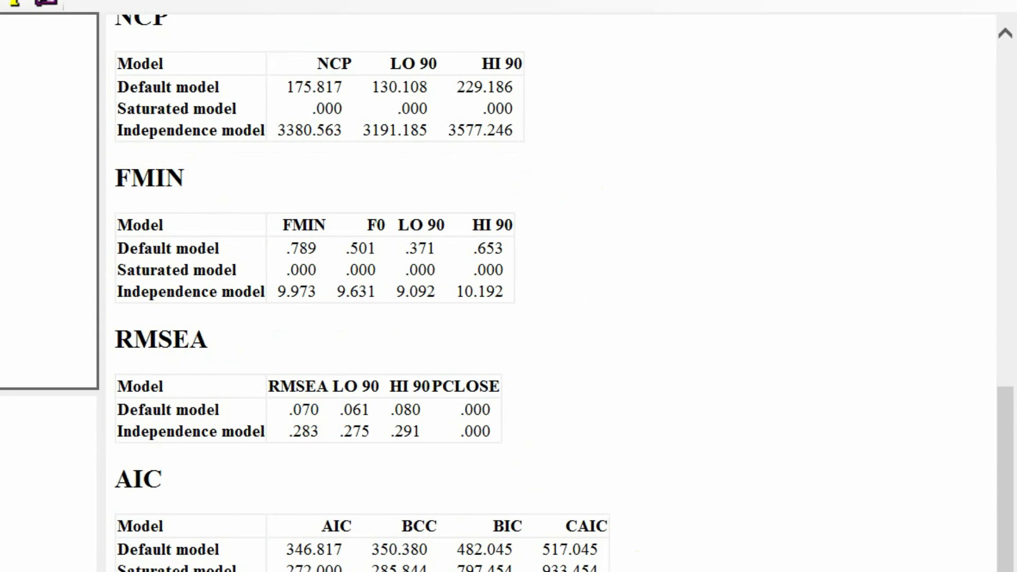
click(53, 110)
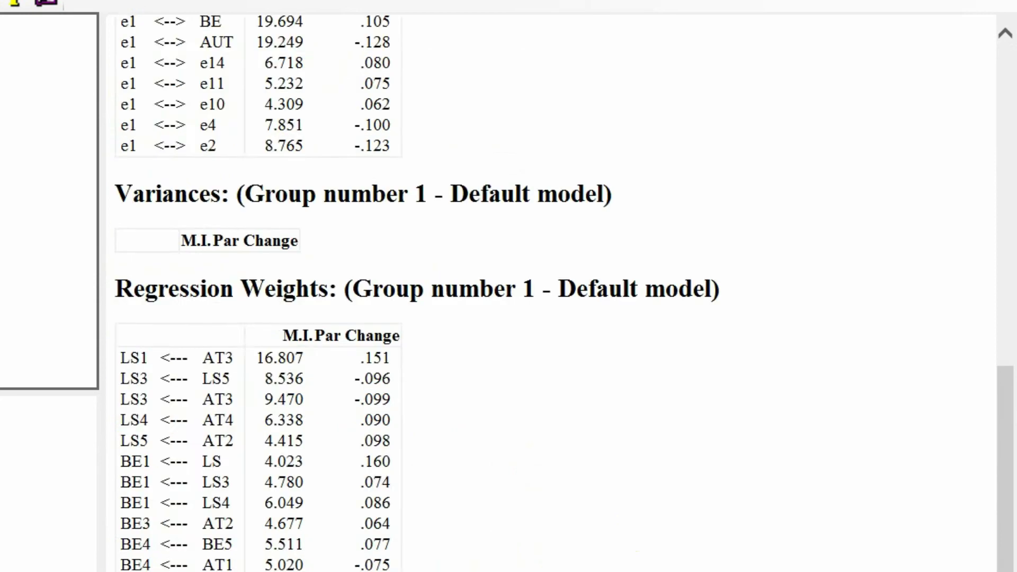
drag(454, 135, 200, 143)
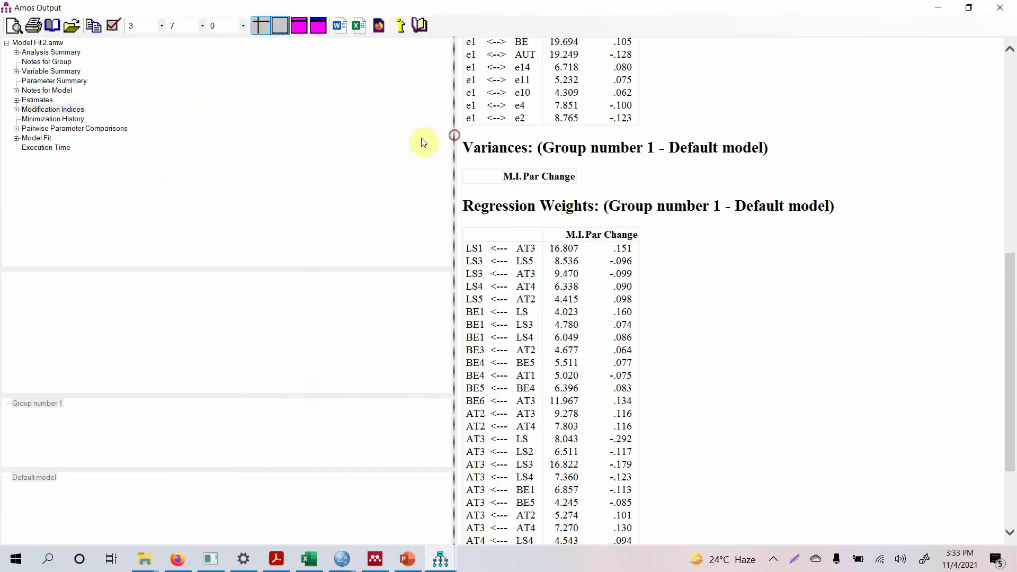
scroll(488, 181, up, 12)
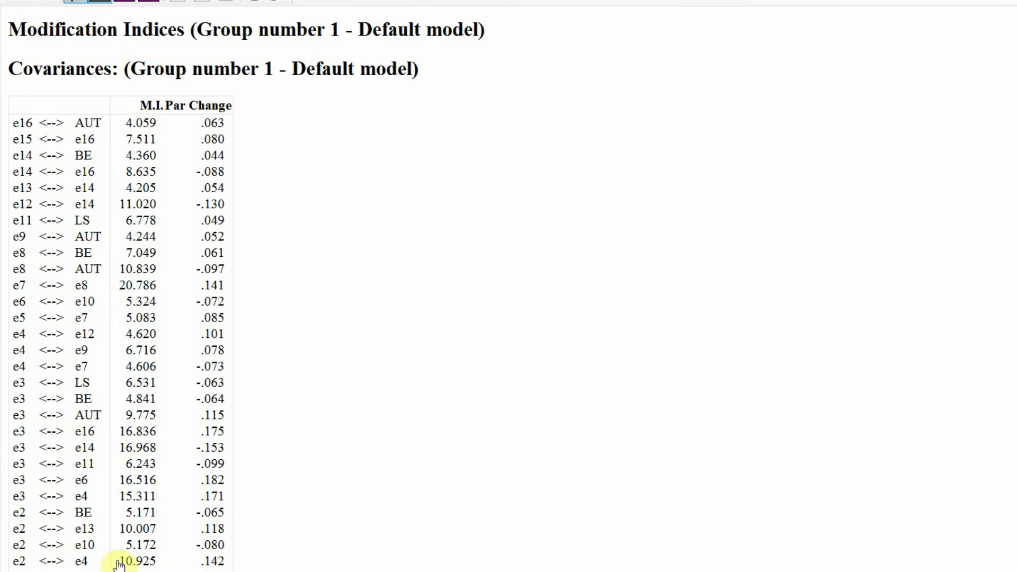
scroll(141, 551, down, 4)
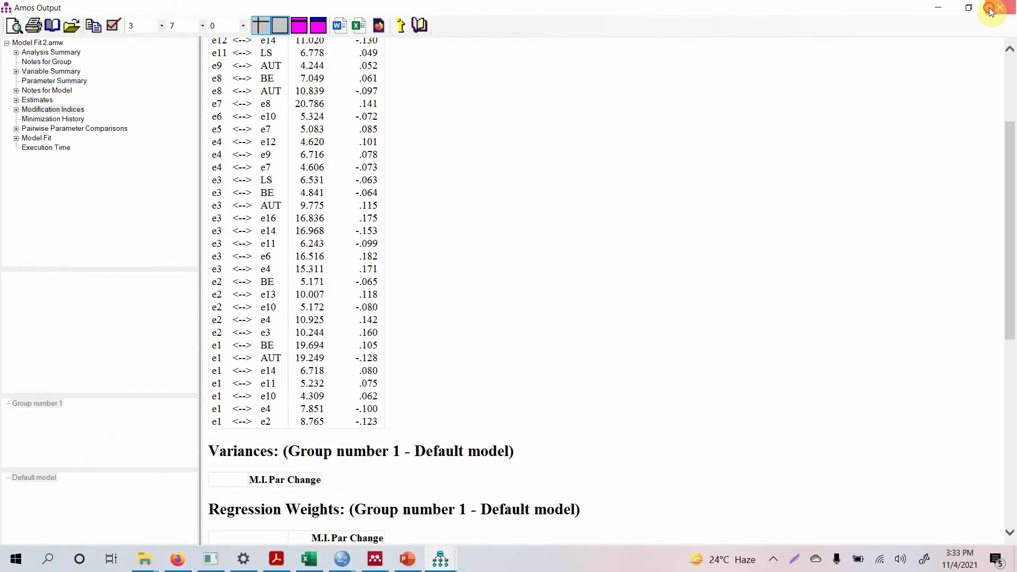
click(992, 11)
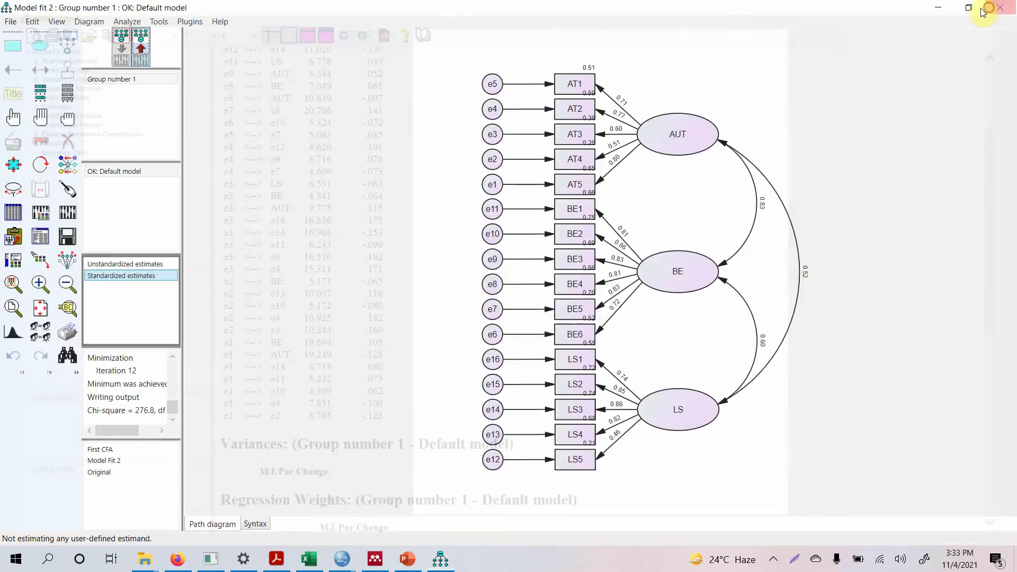
- Return to the input diagram, draw a covariance between error terms e7 and e8, and recalculate the estimates
click(115, 49)
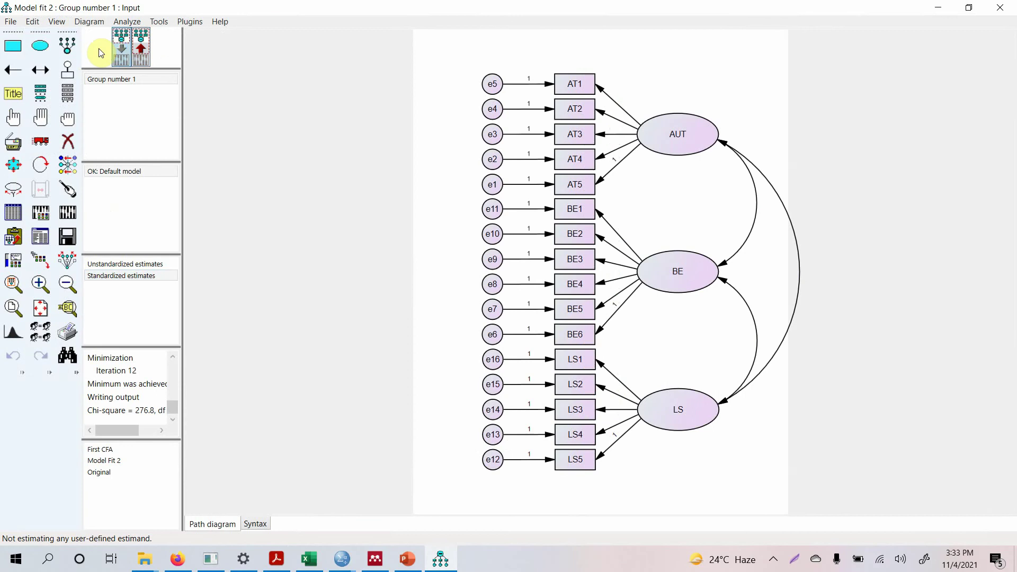
click(47, 71)
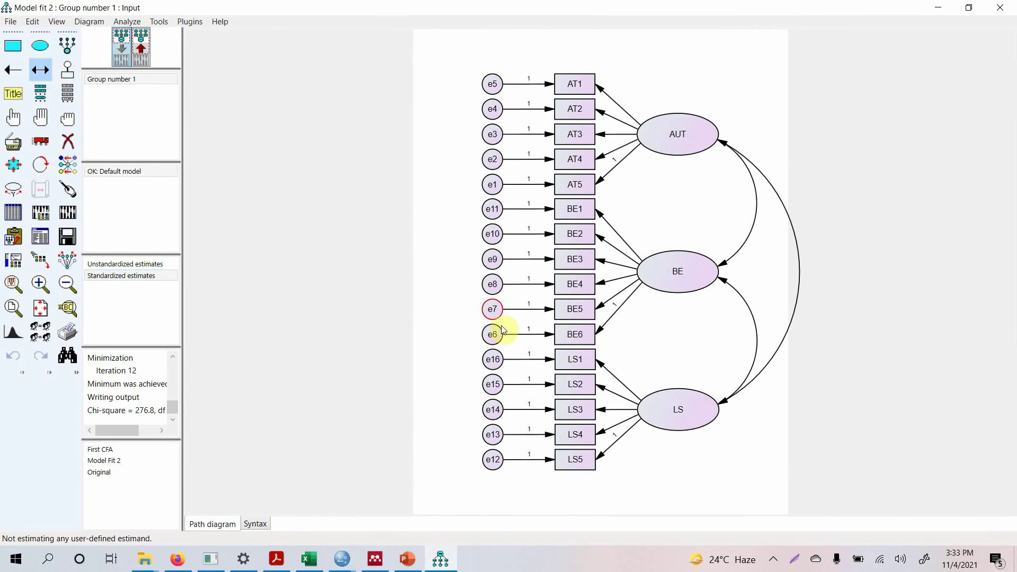
drag(493, 317, 491, 282)
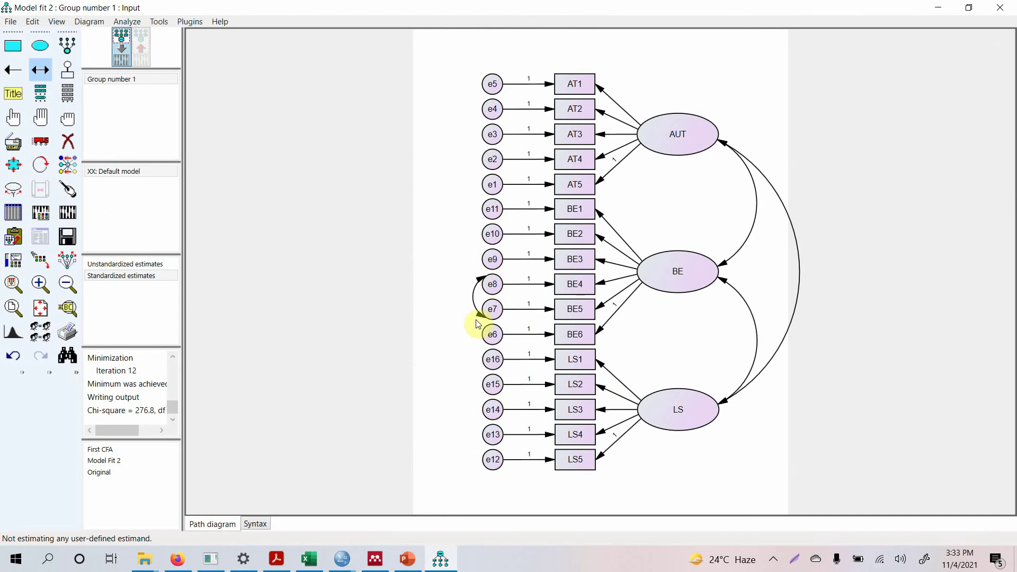
click(67, 212)
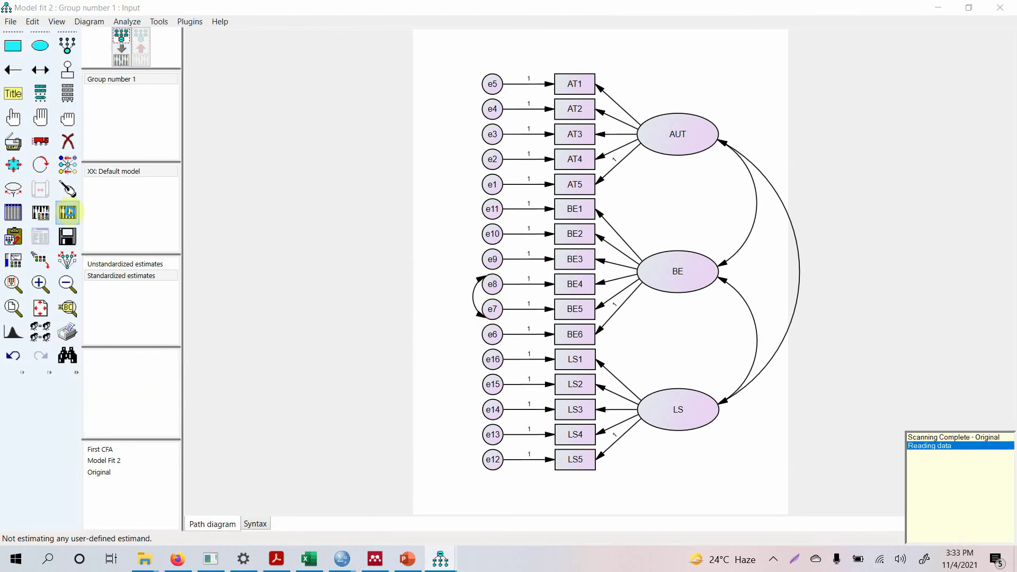
- Review the model fit summary and modification indices of the re-estimated model with the e7–e8 covariance
click(34, 236)
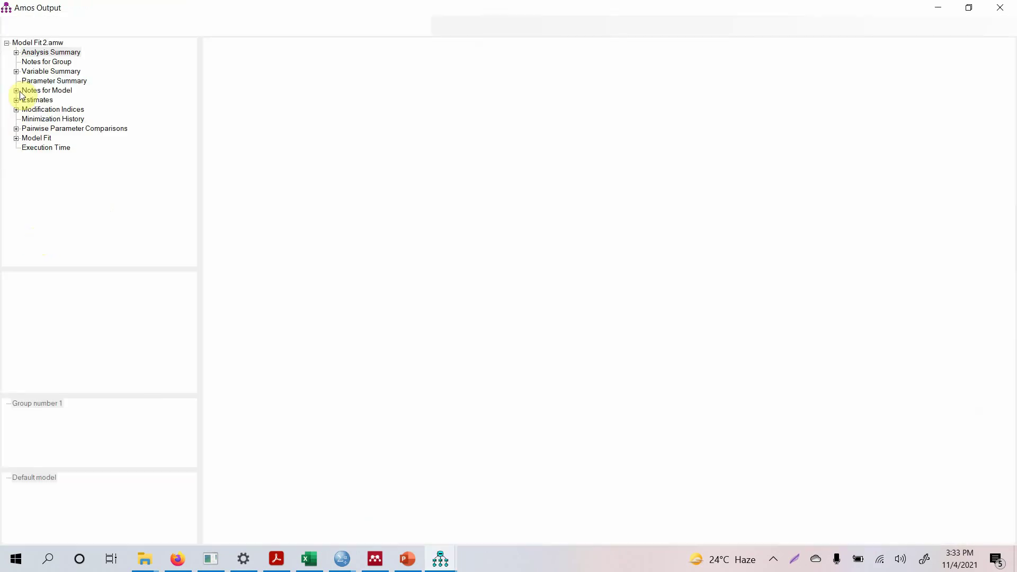
click(29, 110)
click(29, 138)
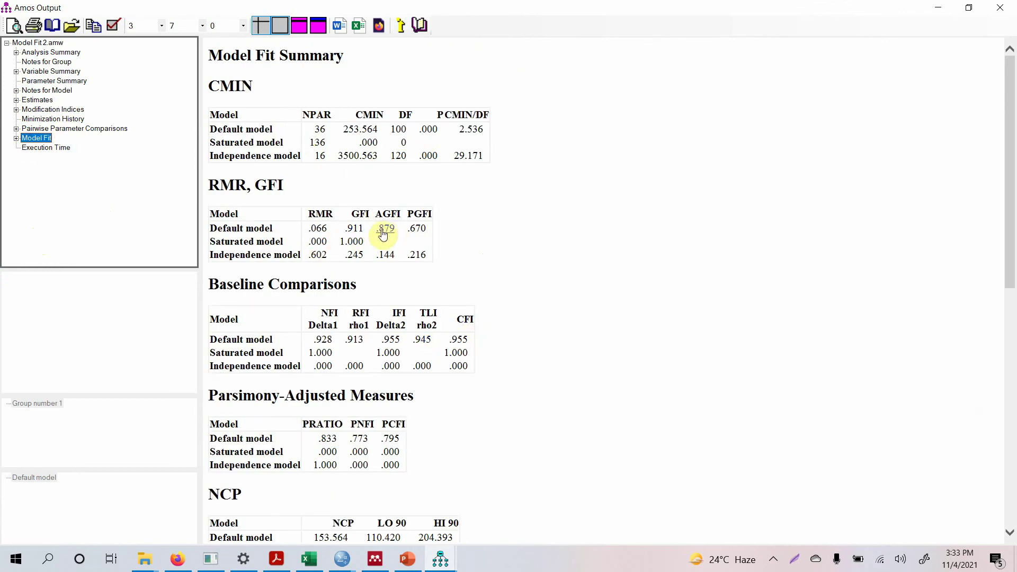
scroll(411, 318, down, 7)
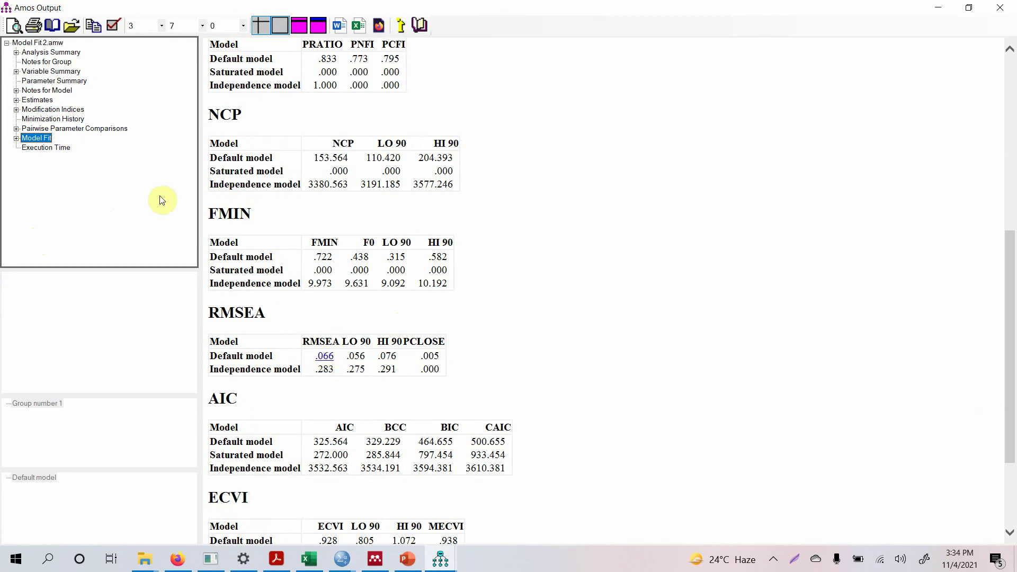
click(77, 109)
scroll(466, 204, up, 7)
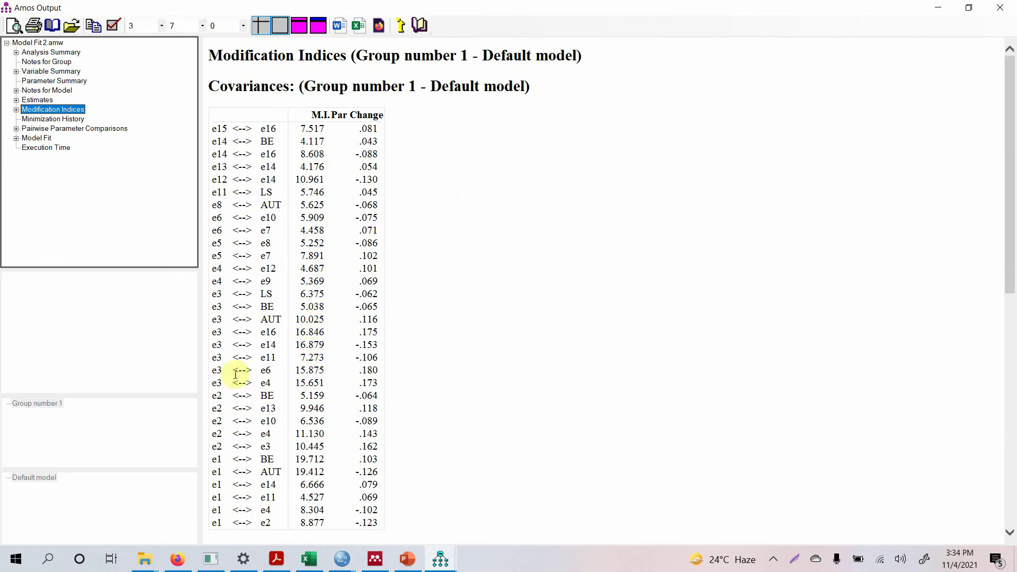
click(1003, 10)
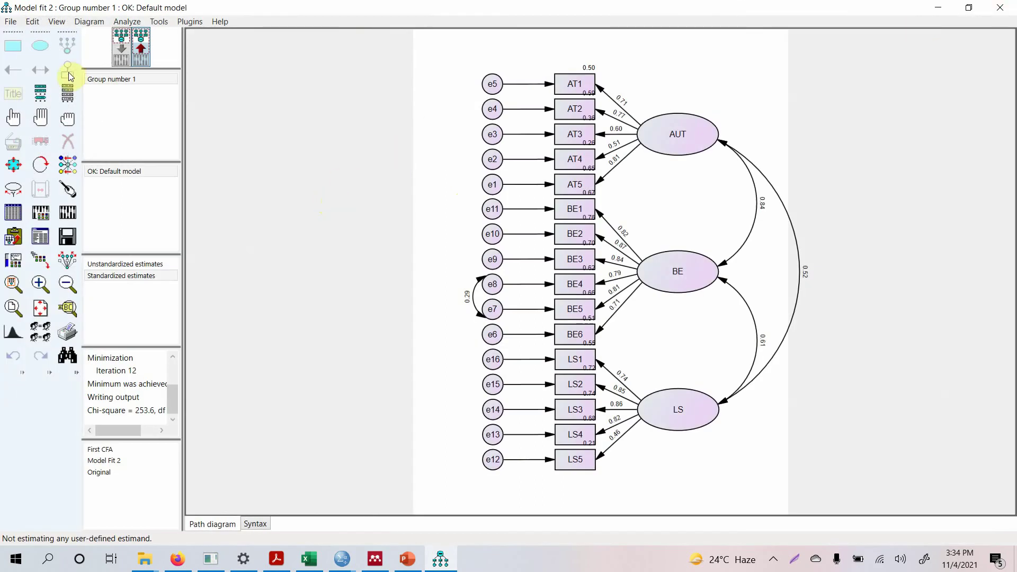
- Examine the regression weights, standardized regression weights and covariances under Estimates in the text output
click(125, 59)
click(40, 70)
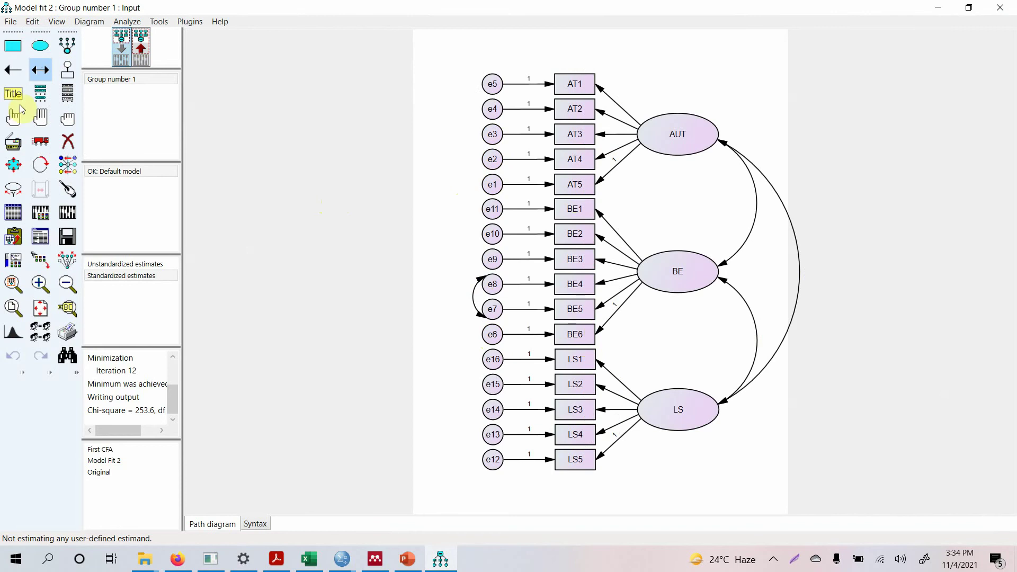
click(42, 247)
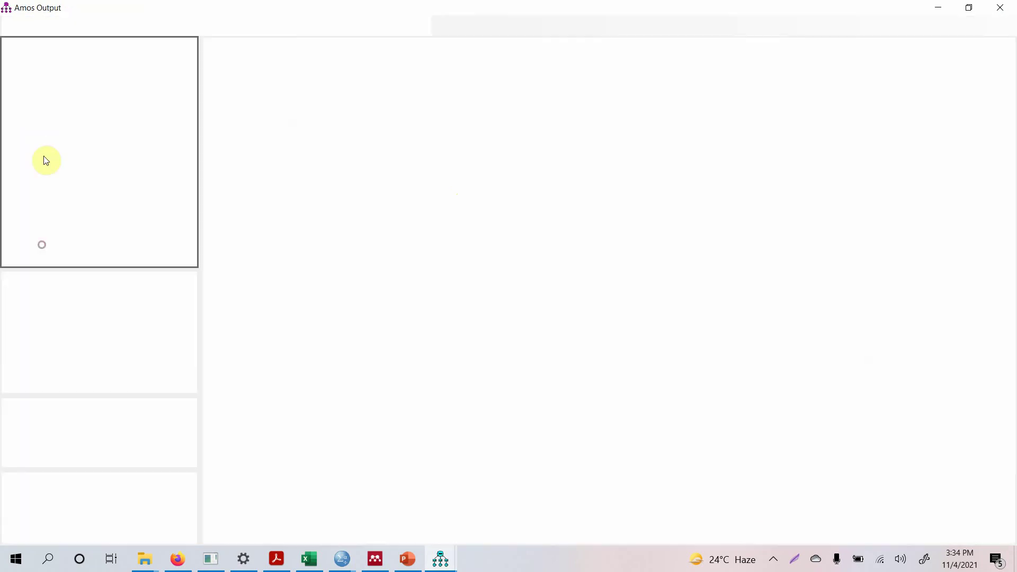
click(36, 110)
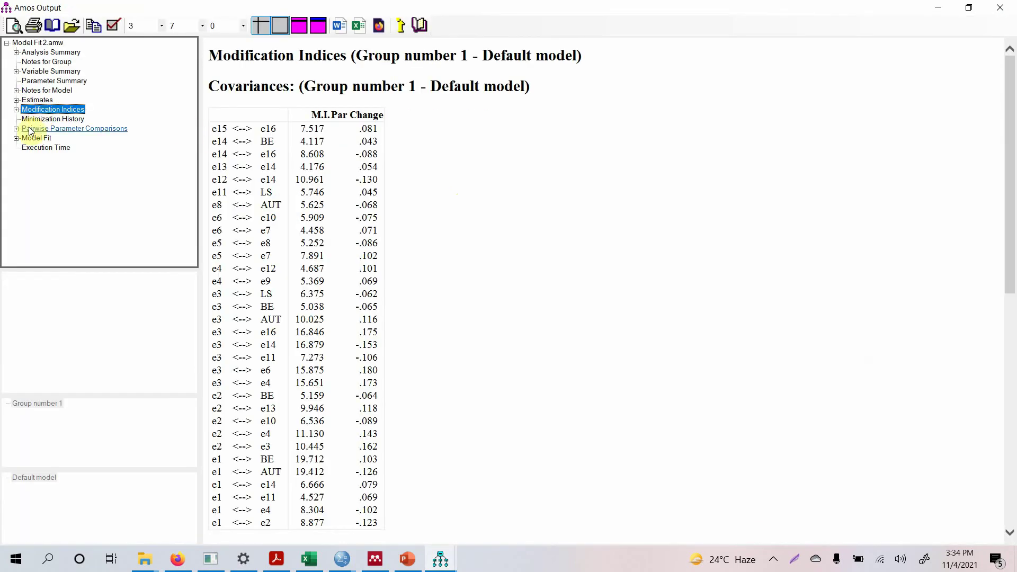
click(36, 101)
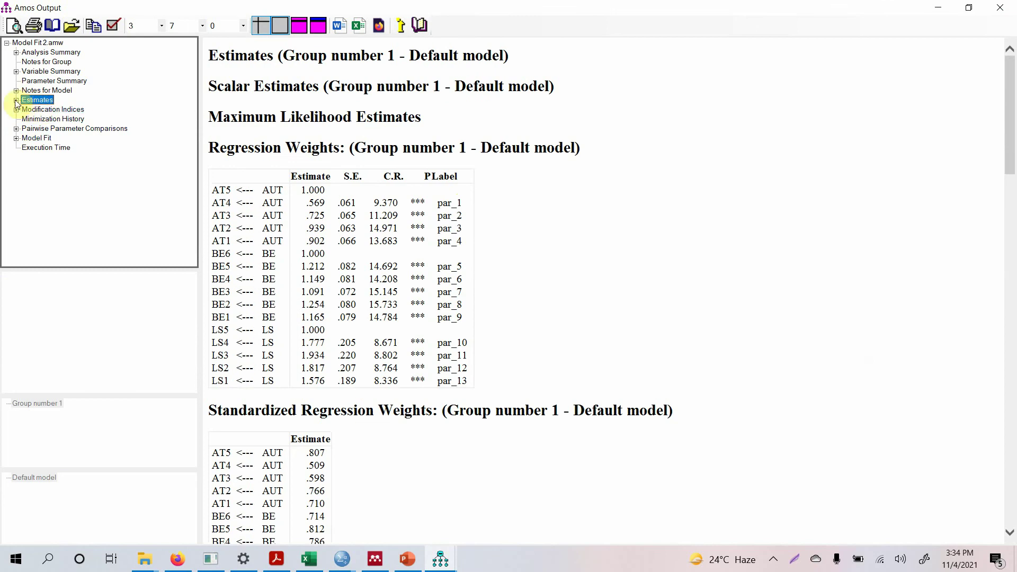
click(16, 101)
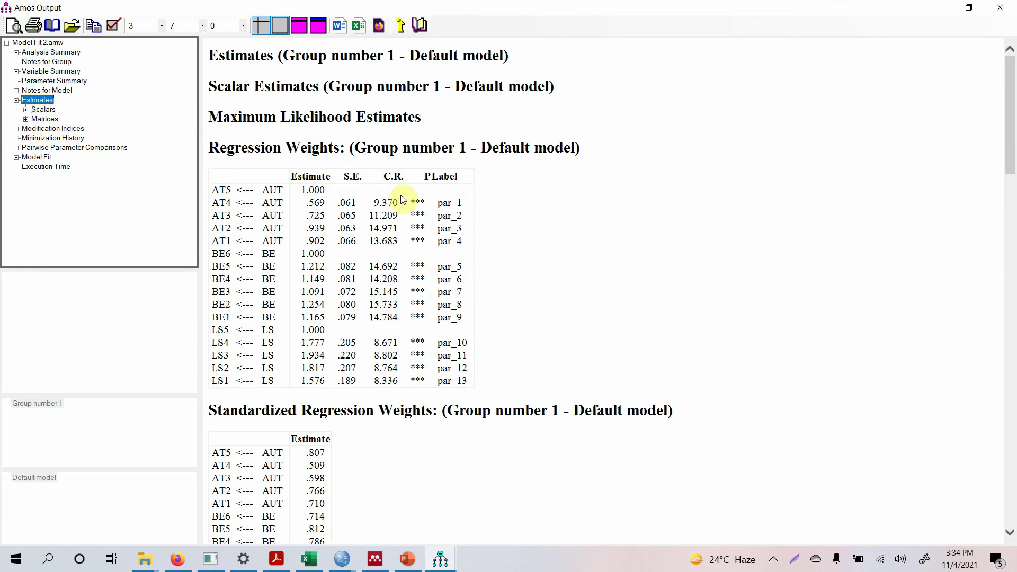
scroll(381, 318, down, 6)
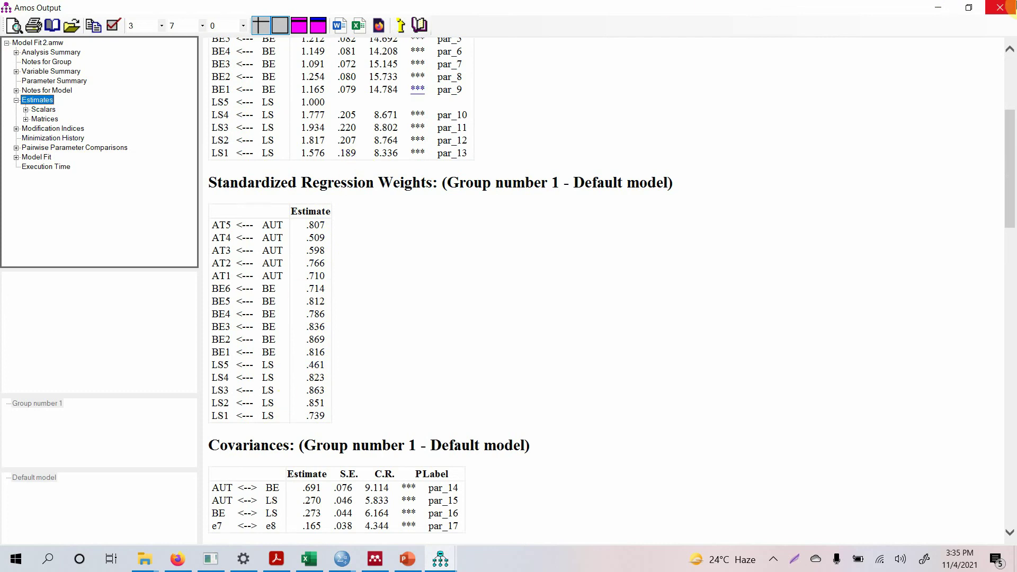
click(999, 8)
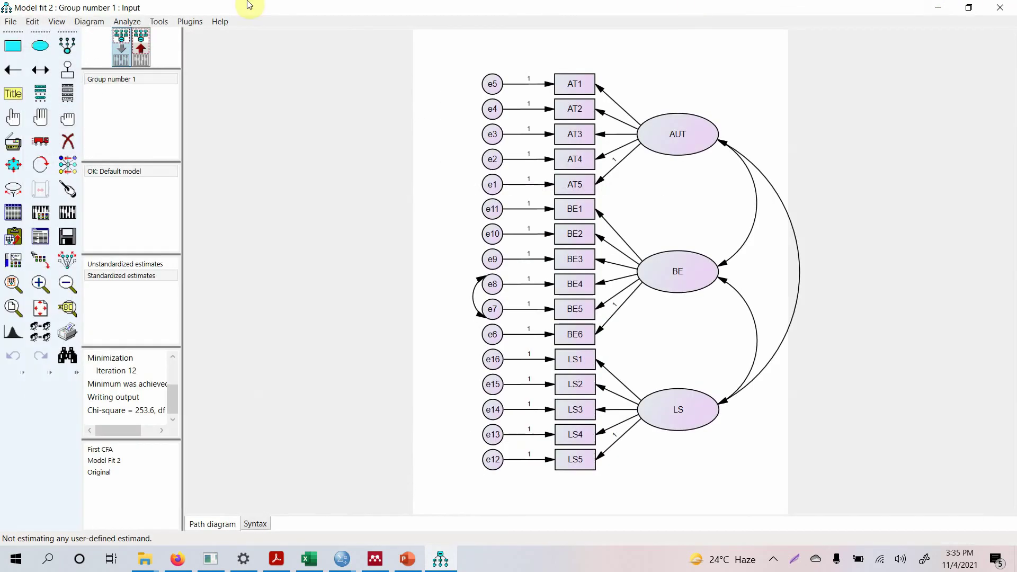
- Run the Standardized RMR plugin, recalculate the estimates to obtain the SRMR, and close its result window
click(197, 21)
click(151, 126)
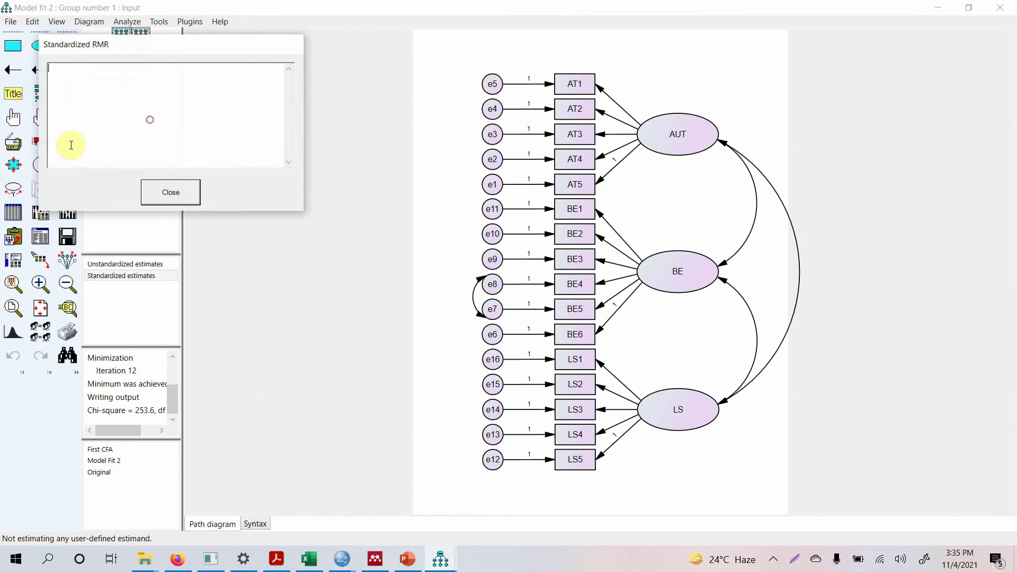
drag(116, 53, 208, 56)
click(61, 205)
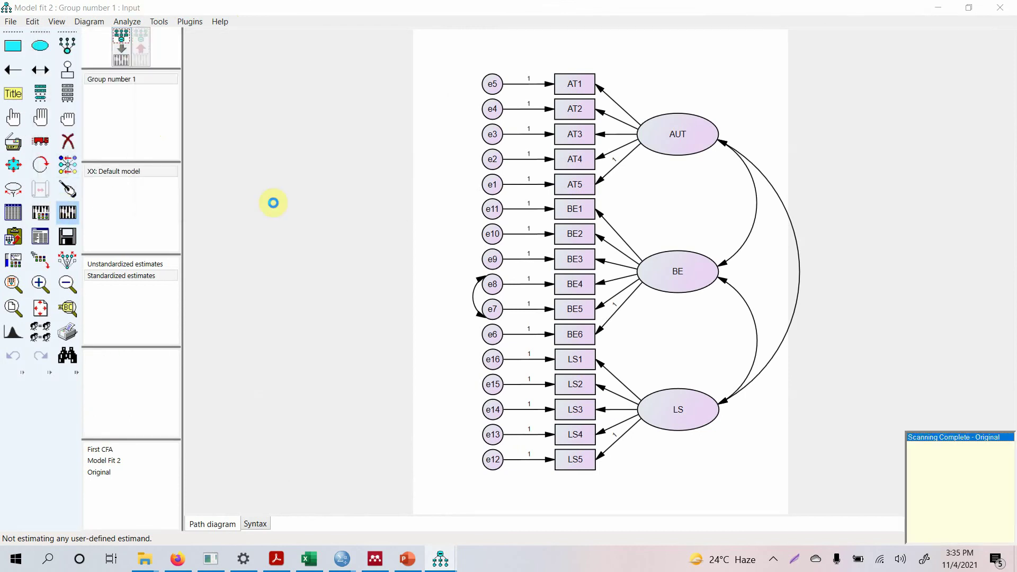
click(293, 191)
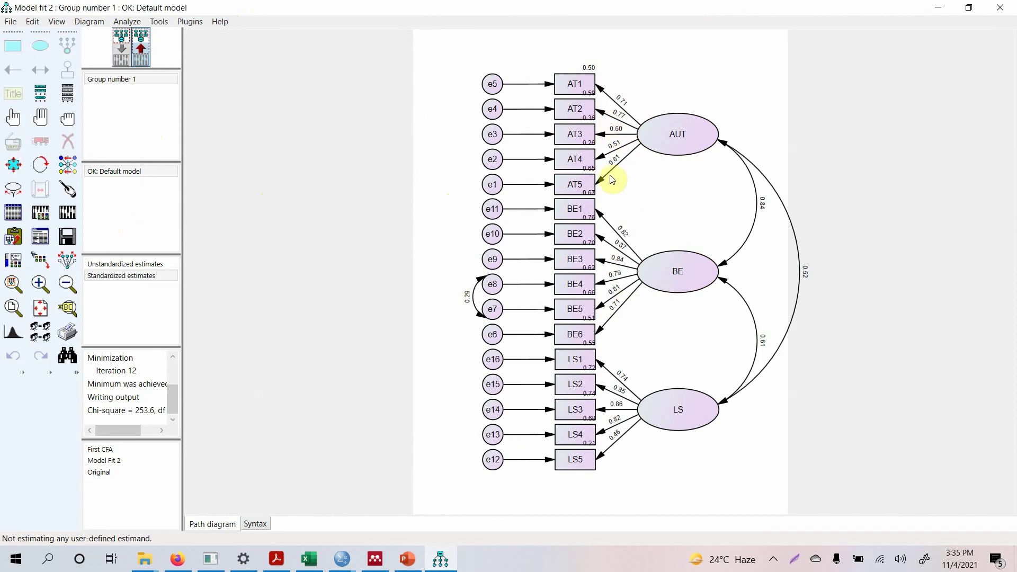
- Open the text output and examine the model fit summary from CMIN through RMSEA
click(42, 241)
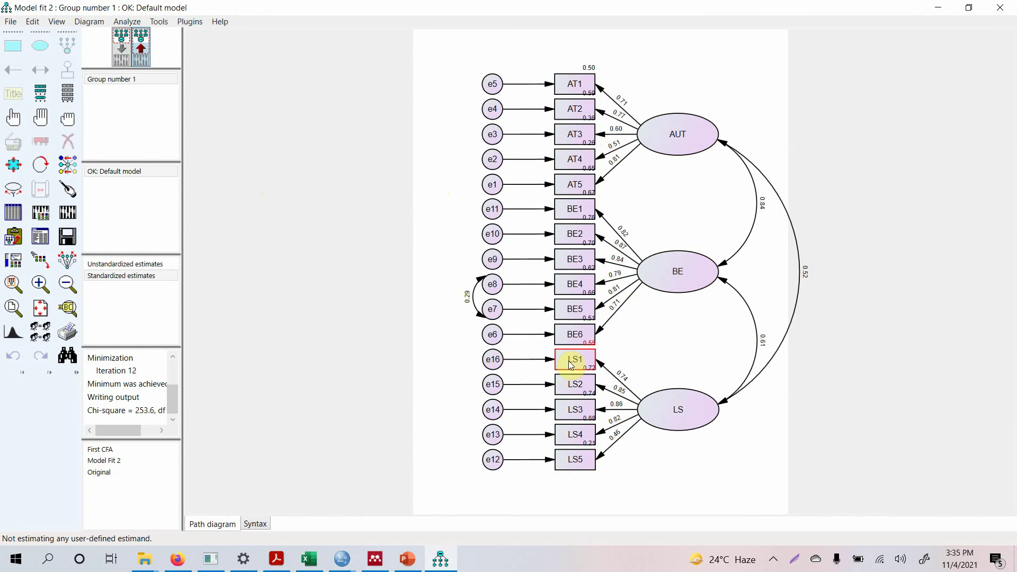
click(40, 236)
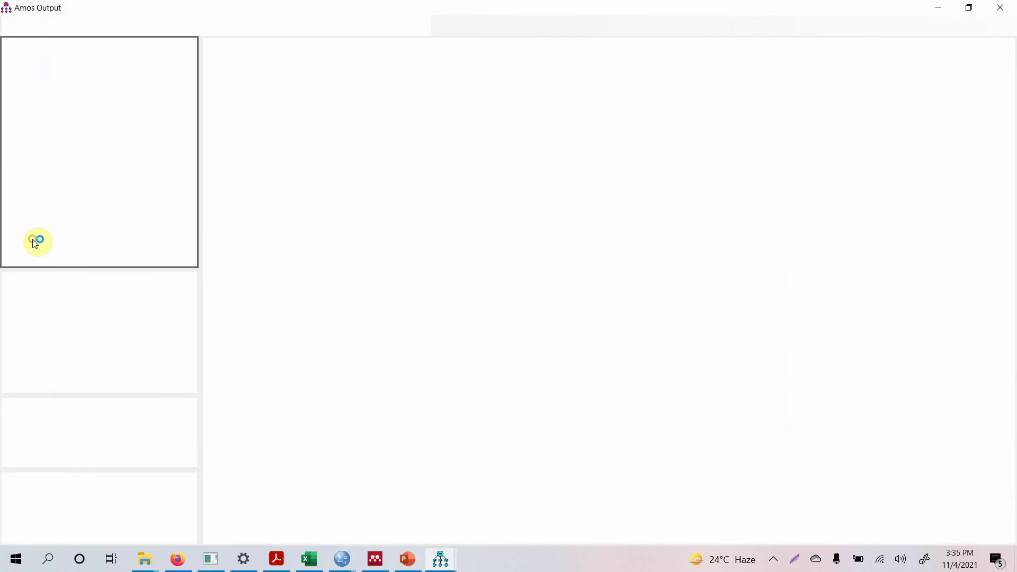
click(42, 148)
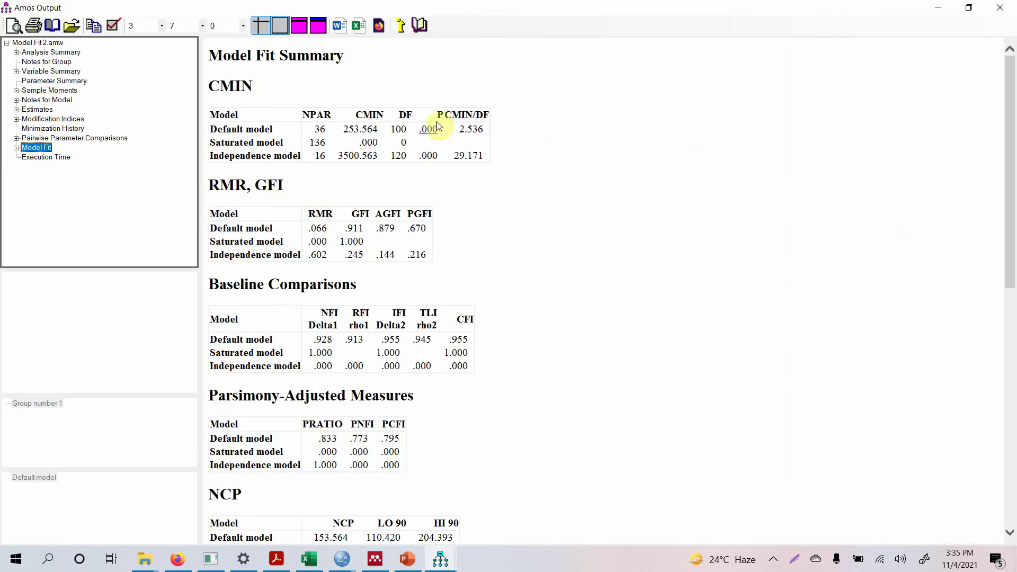
scroll(489, 331, down, 2)
scroll(488, 332, down, 9)
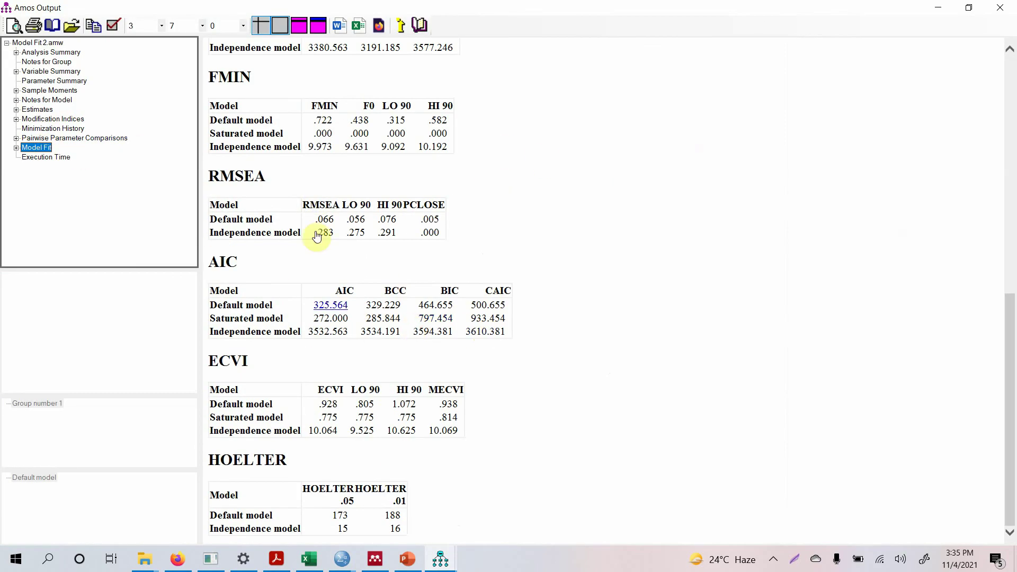
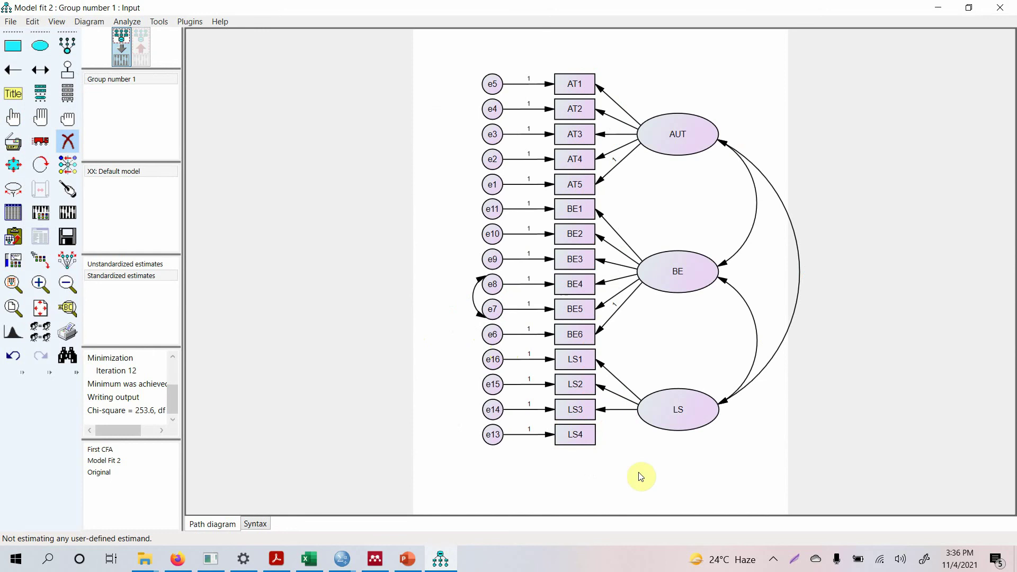
- Undo the deletion of the path from LS to LS4 and fix that path's regression weight at 1
click(68, 141)
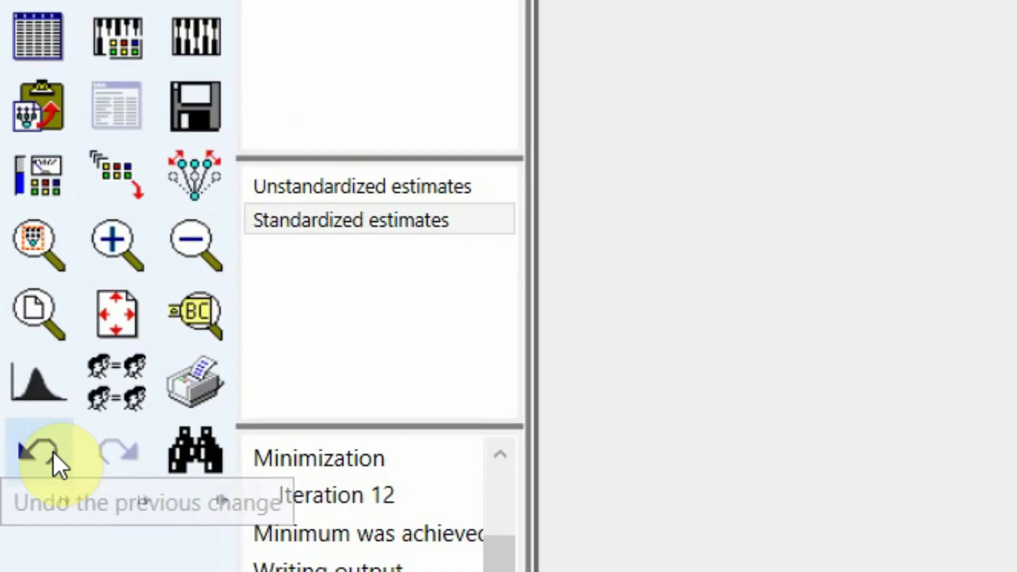
click(52, 451)
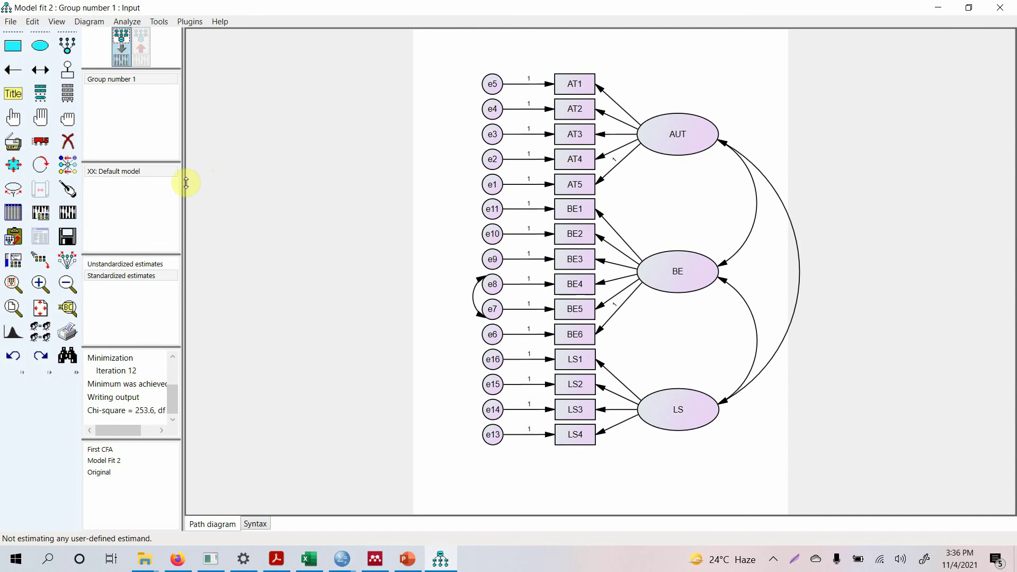
double_click(606, 431)
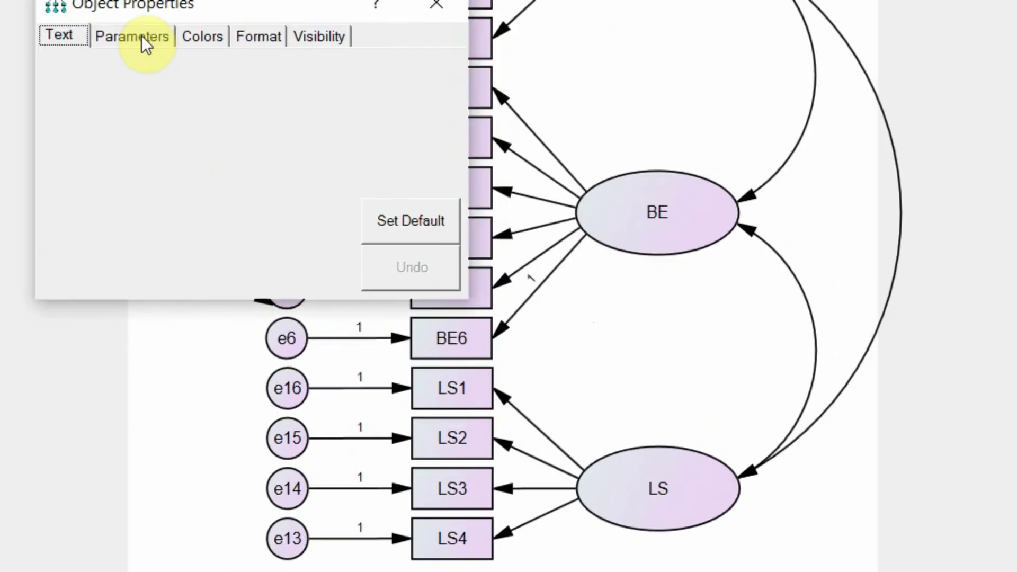
click(141, 40)
click(127, 260)
text(1)
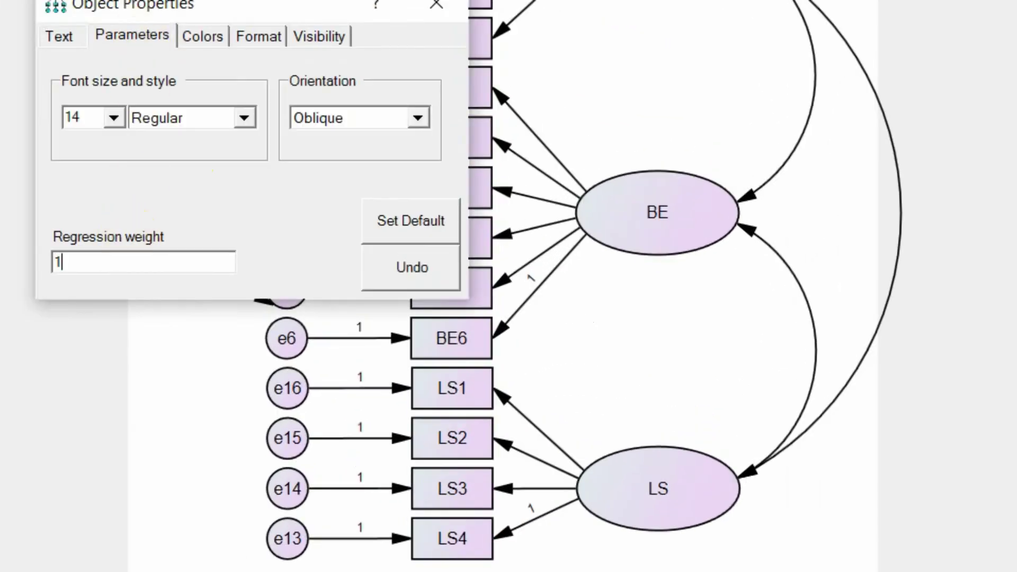
click(428, 10)
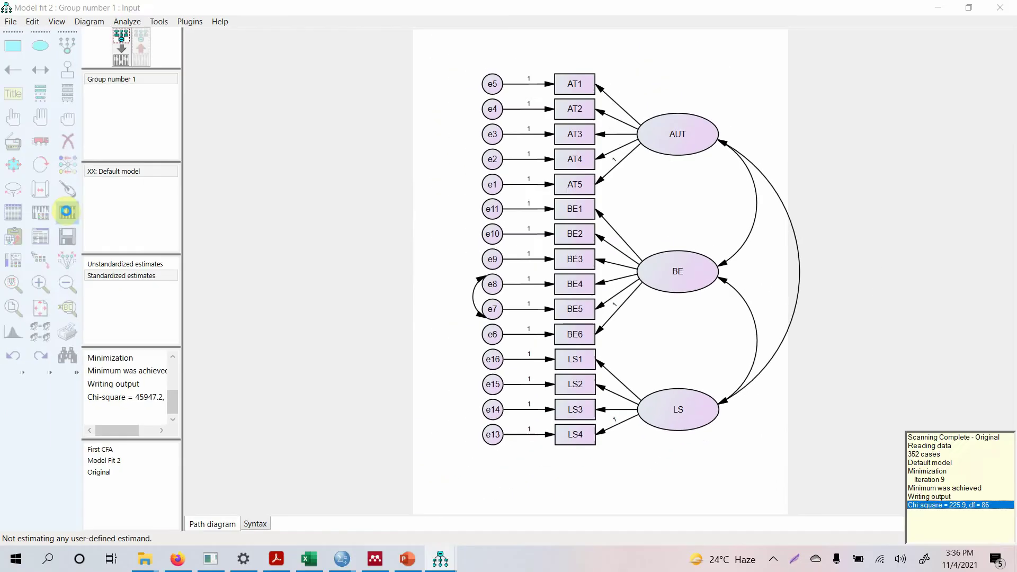
- Recalculate the estimates without LS5, review the model fit summary down to RMSEA, and return to the input diagram
click(48, 215)
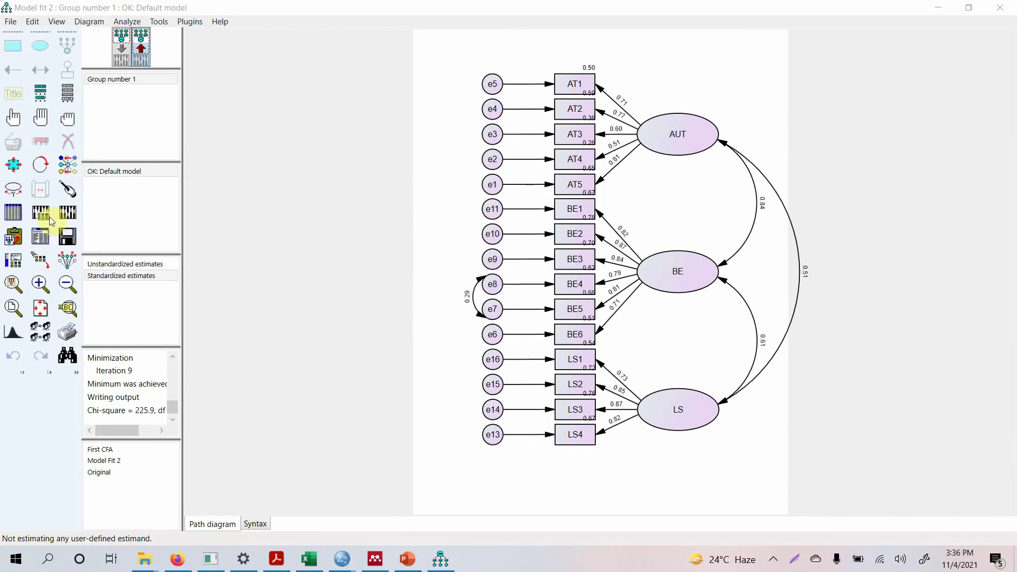
click(40, 236)
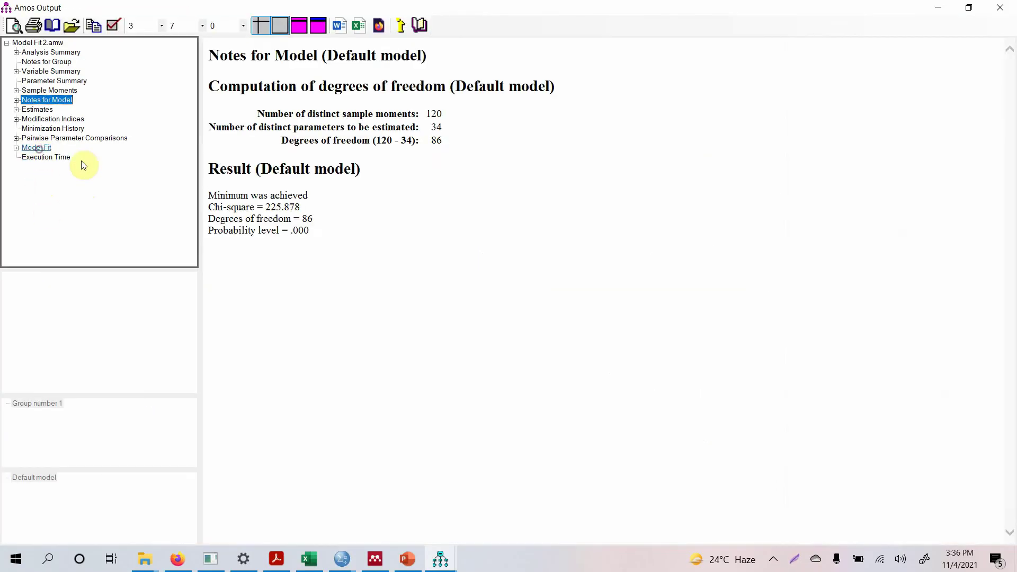
click(36, 148)
scroll(329, 233, down, 5)
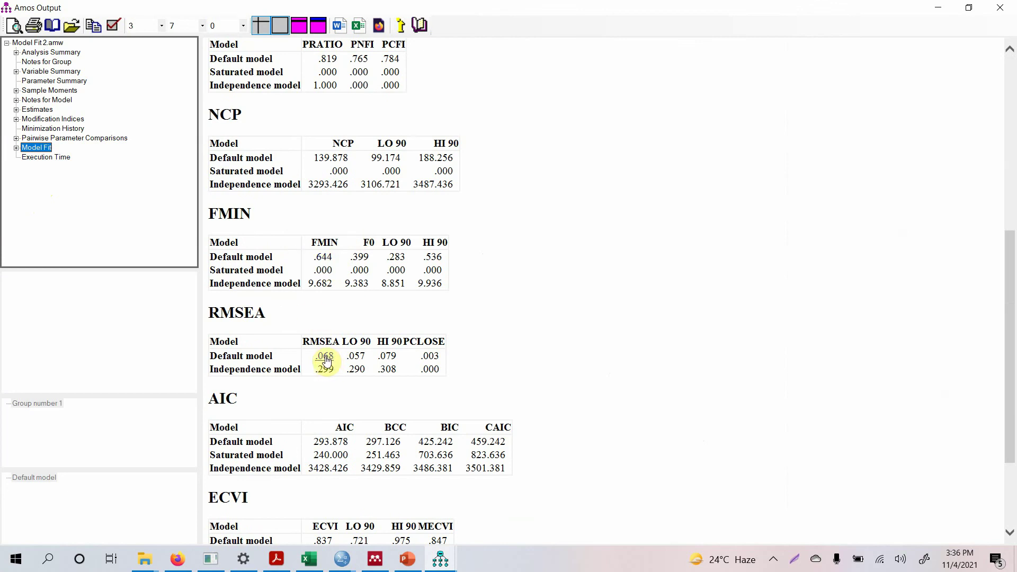
click(1000, 8)
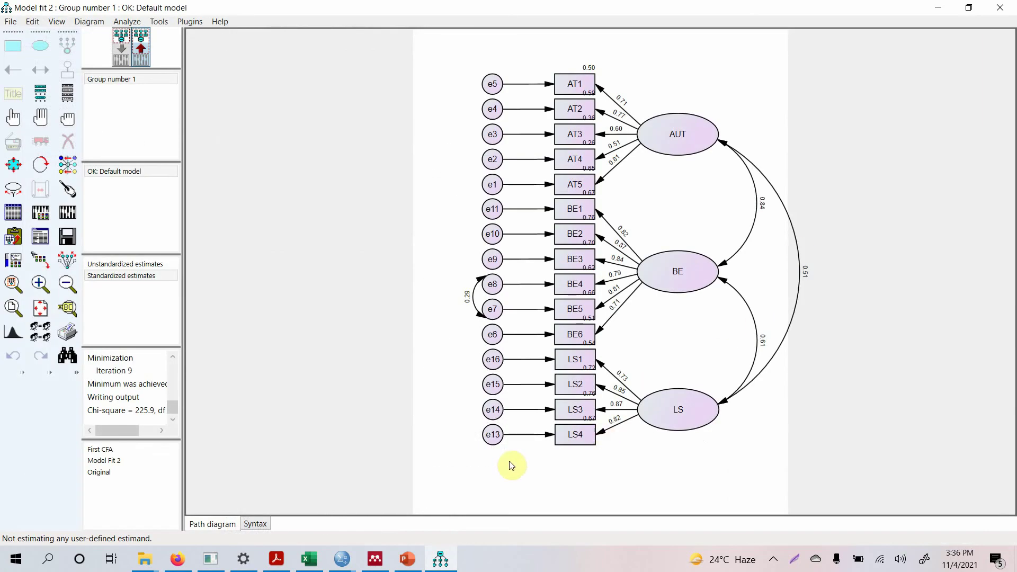
click(120, 45)
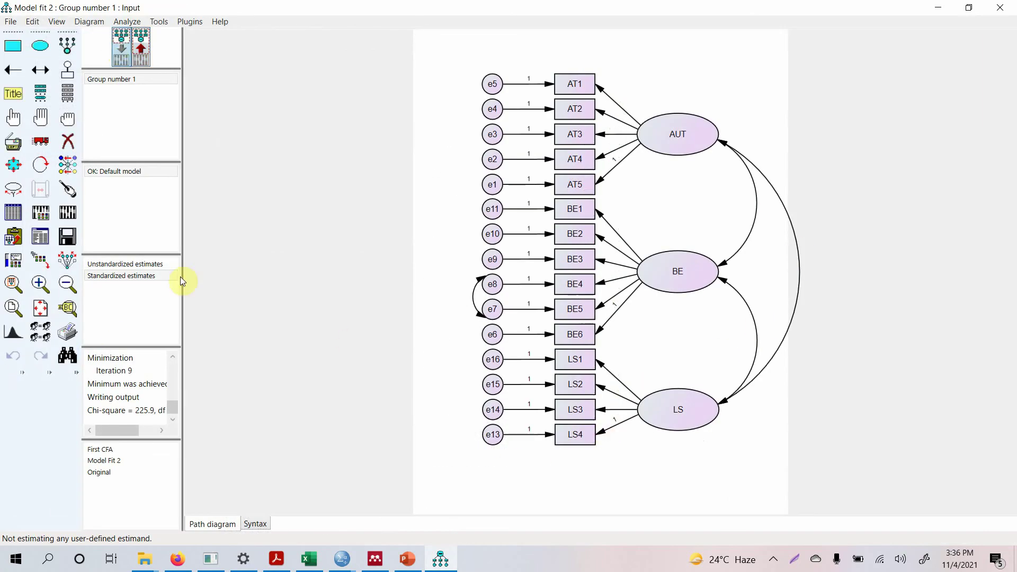